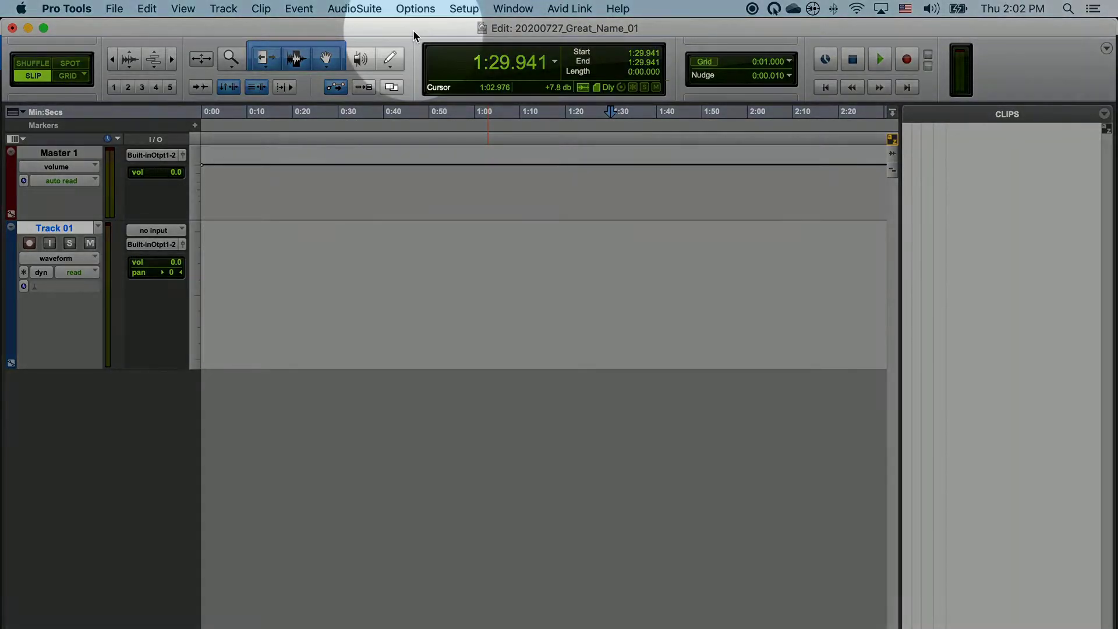
Open the File menu to reach the Import > Audio command
left_click(115, 10)
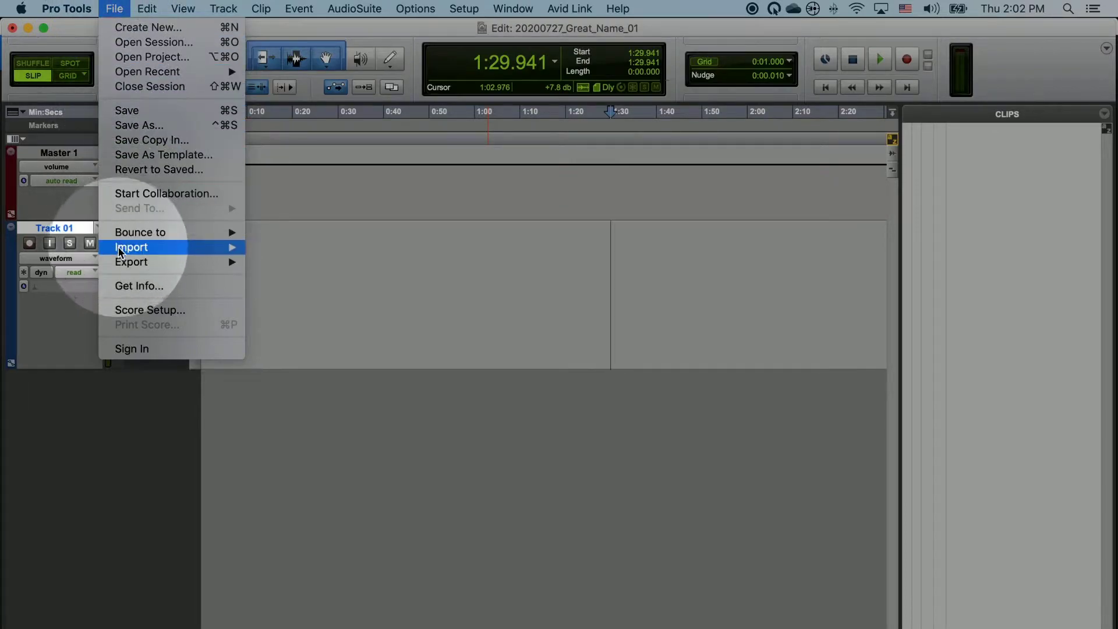
mouse_move(131, 247)
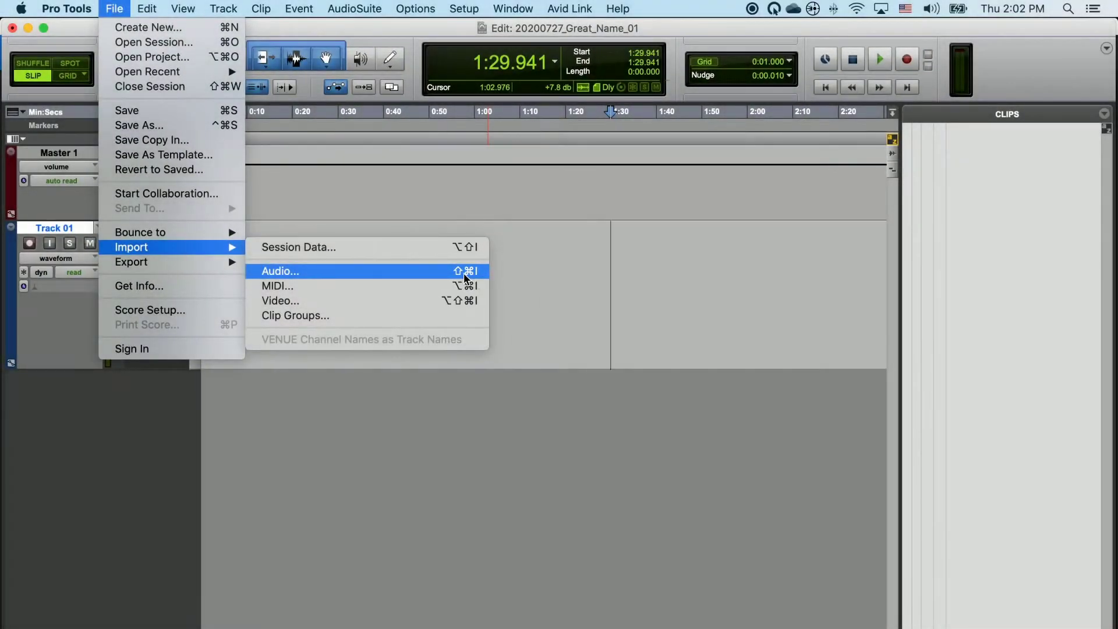
Select ZOOM0008_Tr1 through ZOOM0009_Tr34 in Import Audio and queue all four as copies
left_click(470, 272)
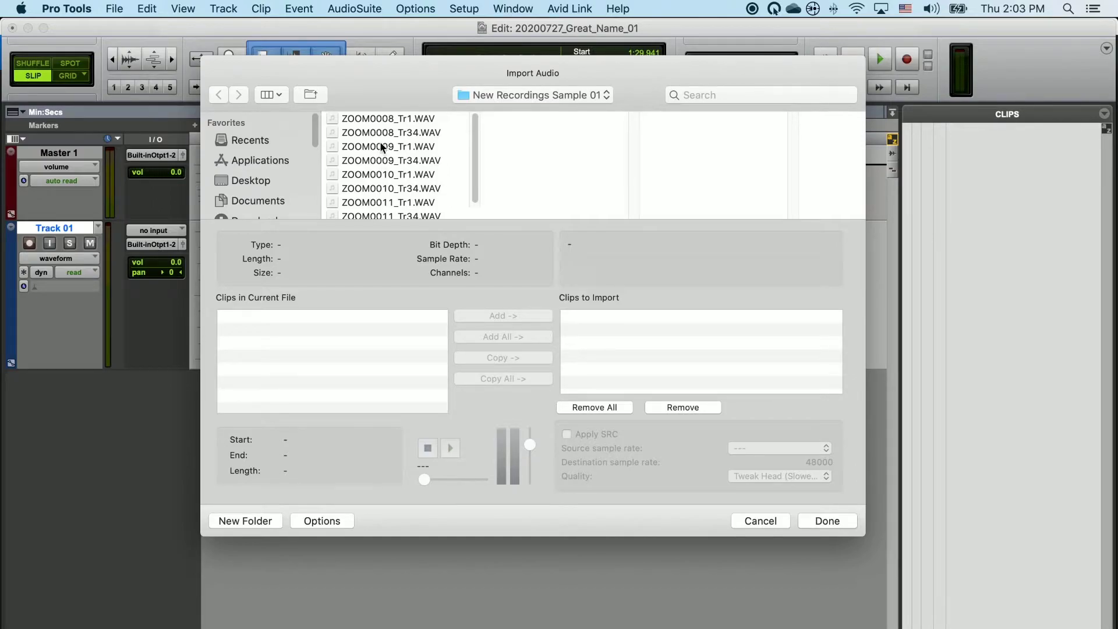
left_click(379, 174)
left_click(374, 119)
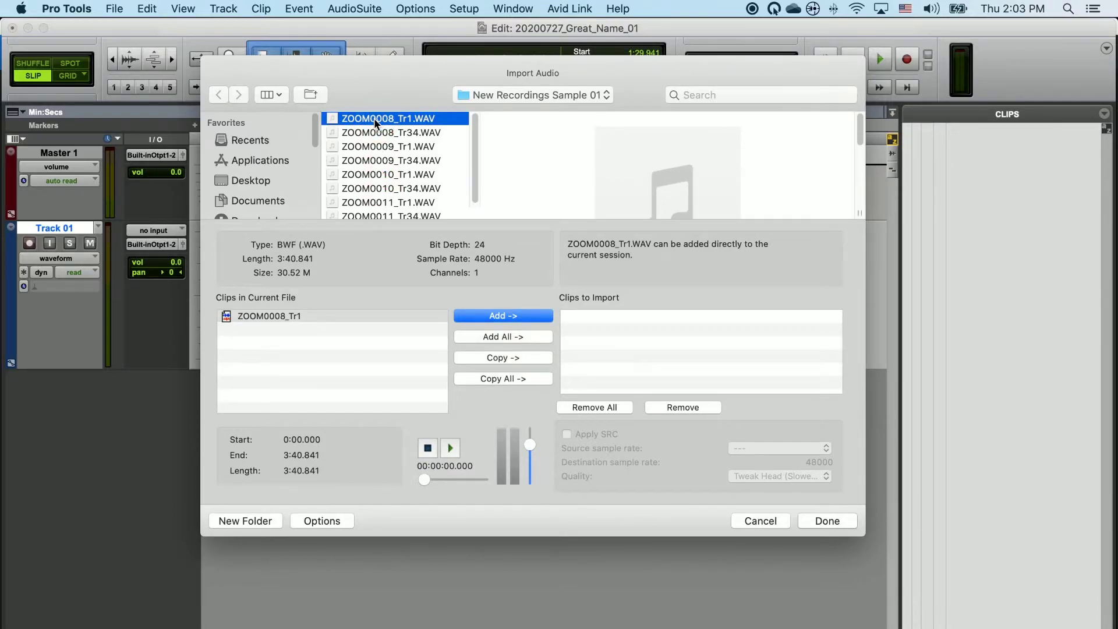
left_click(373, 157, "shift")
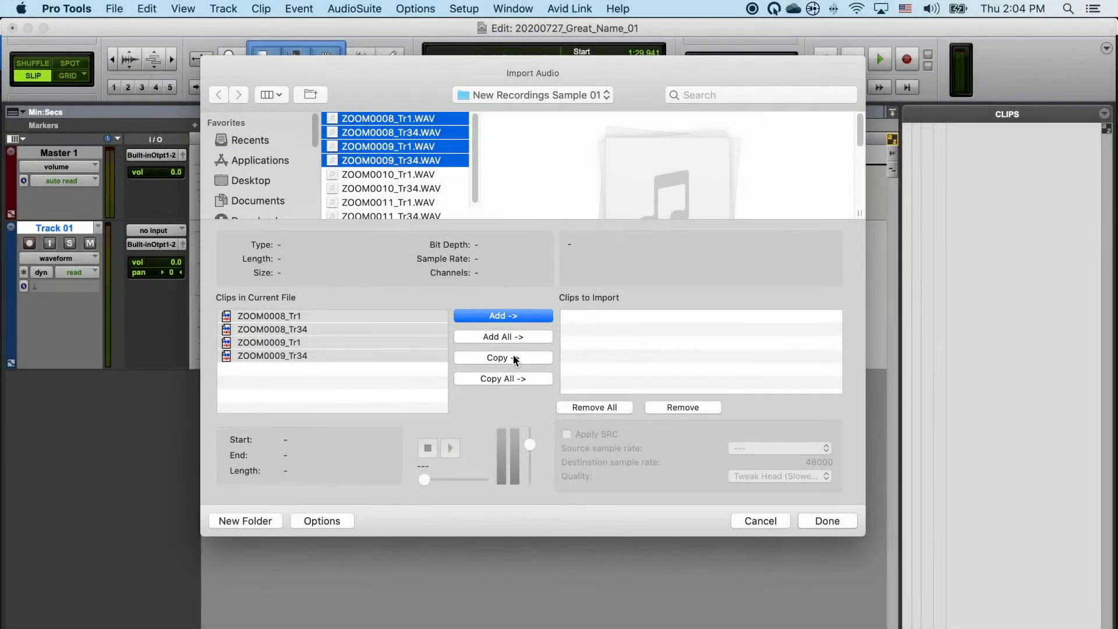
left_click(513, 357)
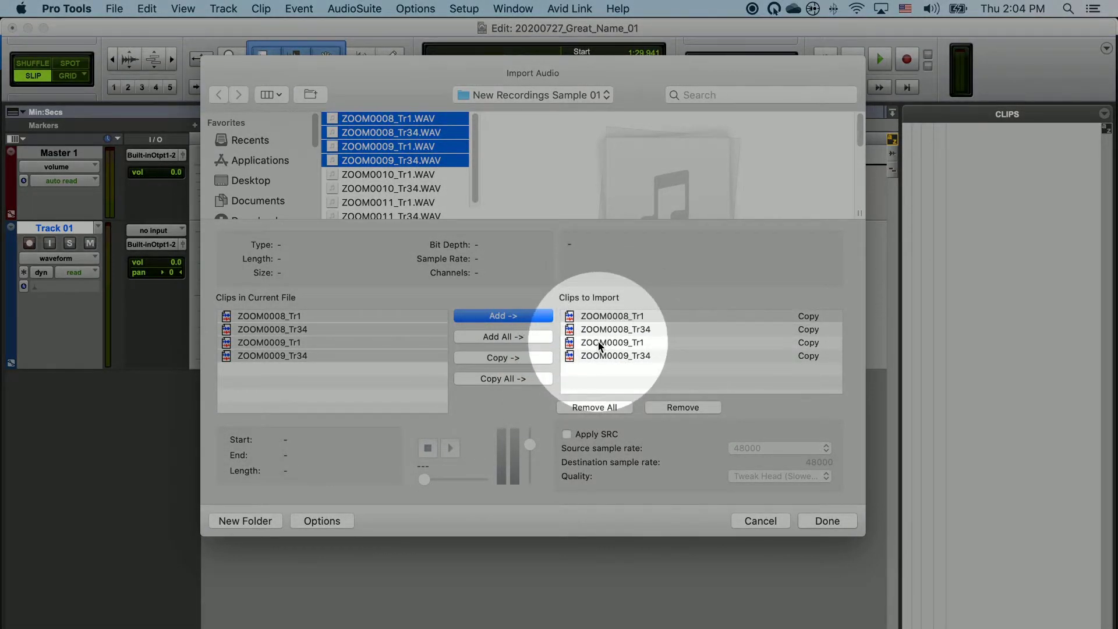
Finish the clip selection and choose the session's Audio Files folder as the copy destination
left_click(830, 523)
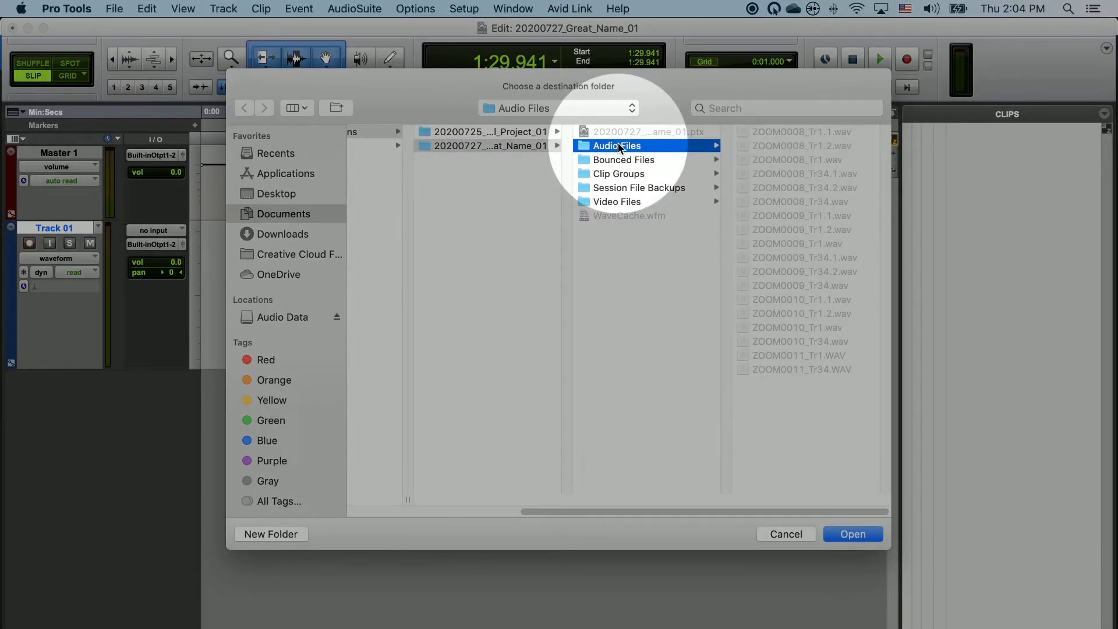
left_click(854, 535)
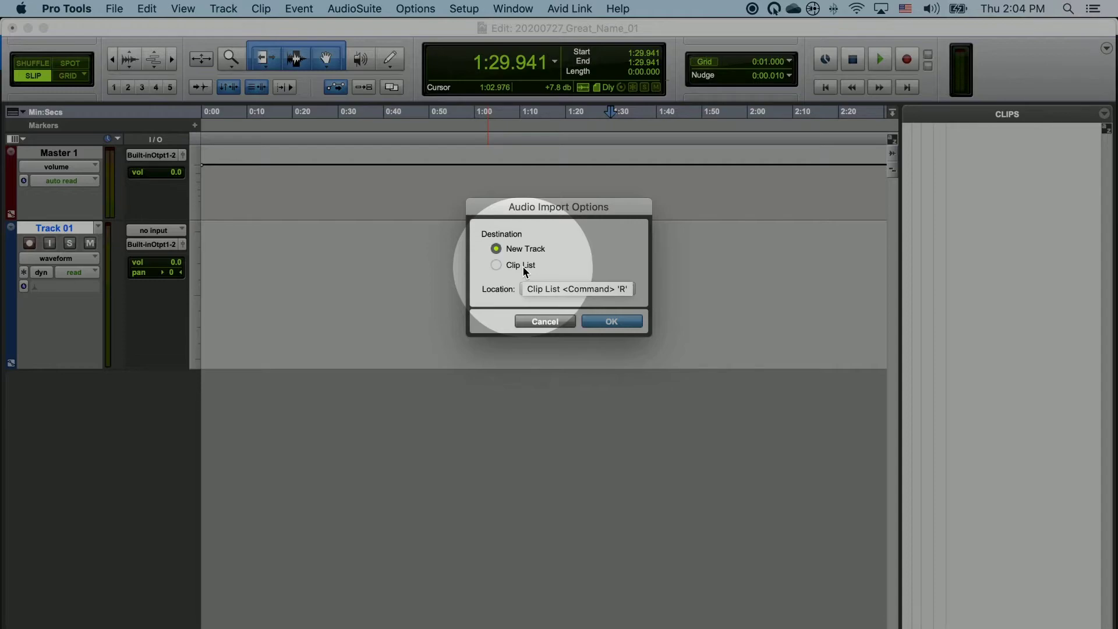
Set Audio Import Options to Clip List and confirm the import of the ZOOM clips
left_click(496, 265)
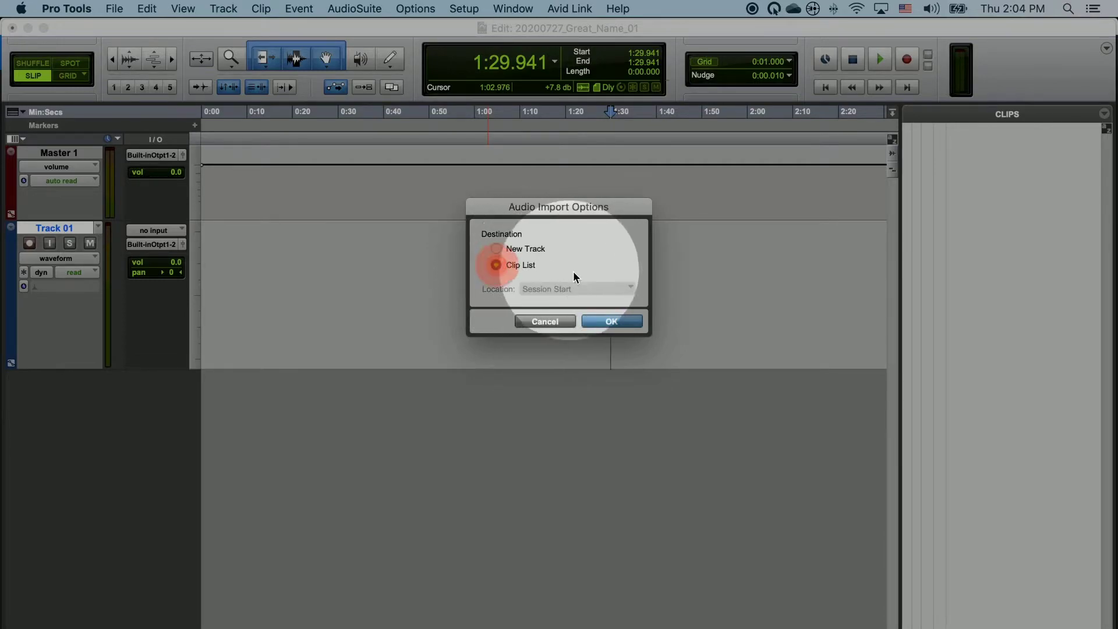
left_click(622, 325)
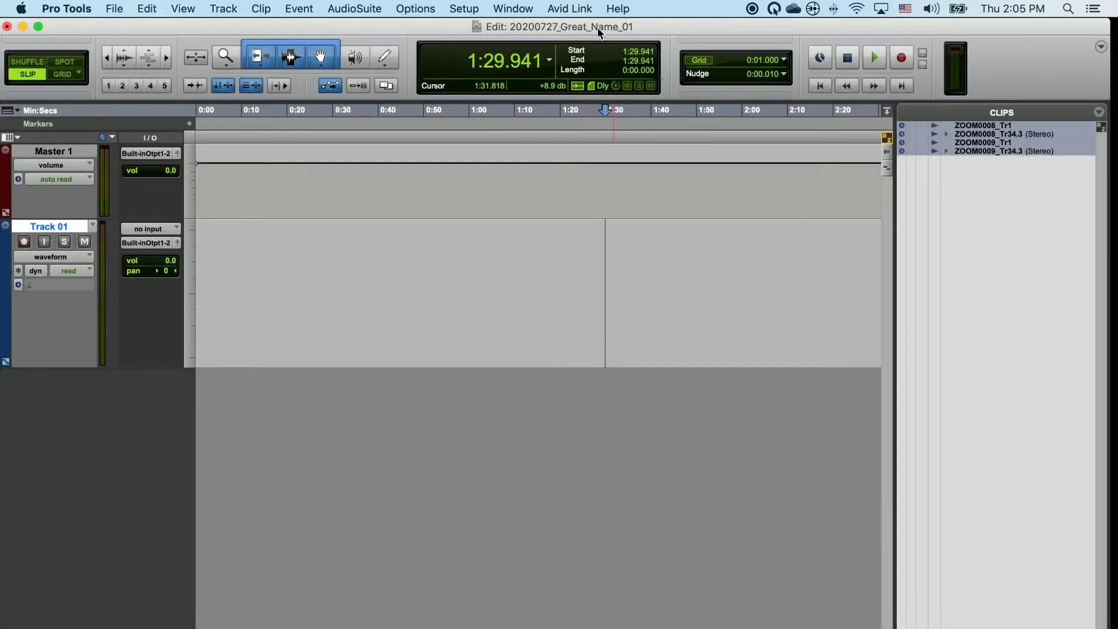
Move the Edit window aside and browse to 20200727_Great_Name_01 > Audio Files in Finder
left_click_drag(597, 26, 582, 369)
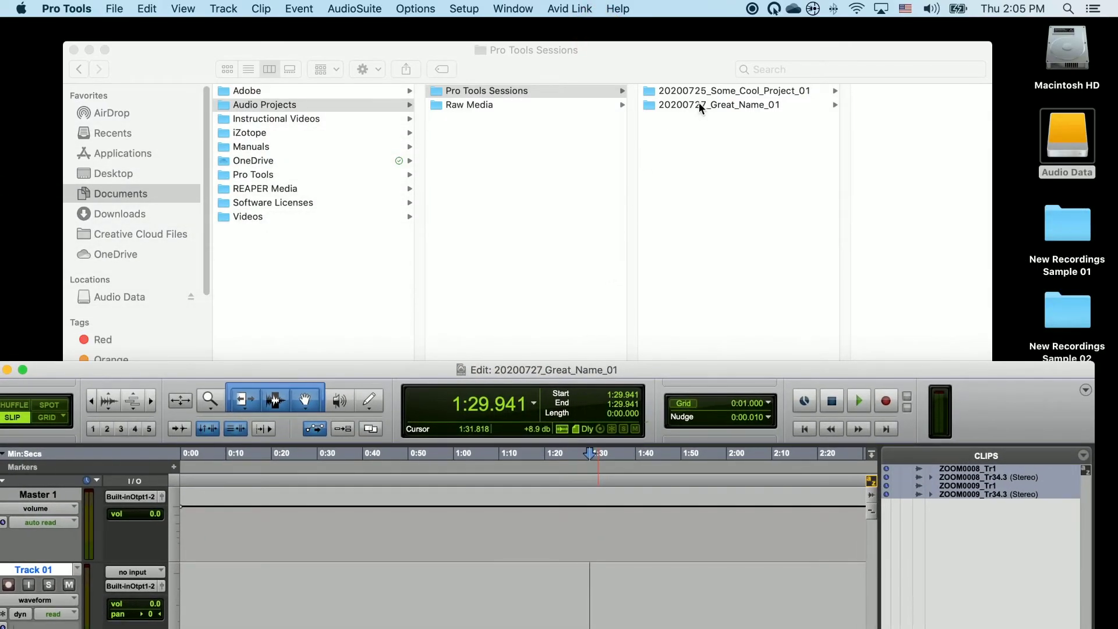
left_click(698, 103)
left_click(699, 104)
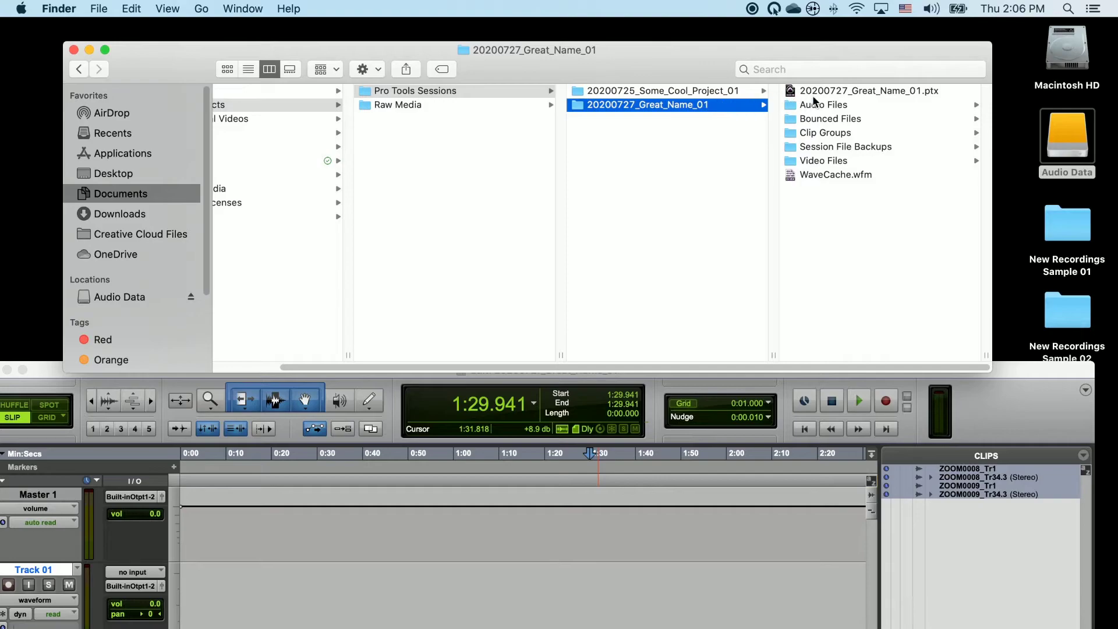
left_click(830, 104)
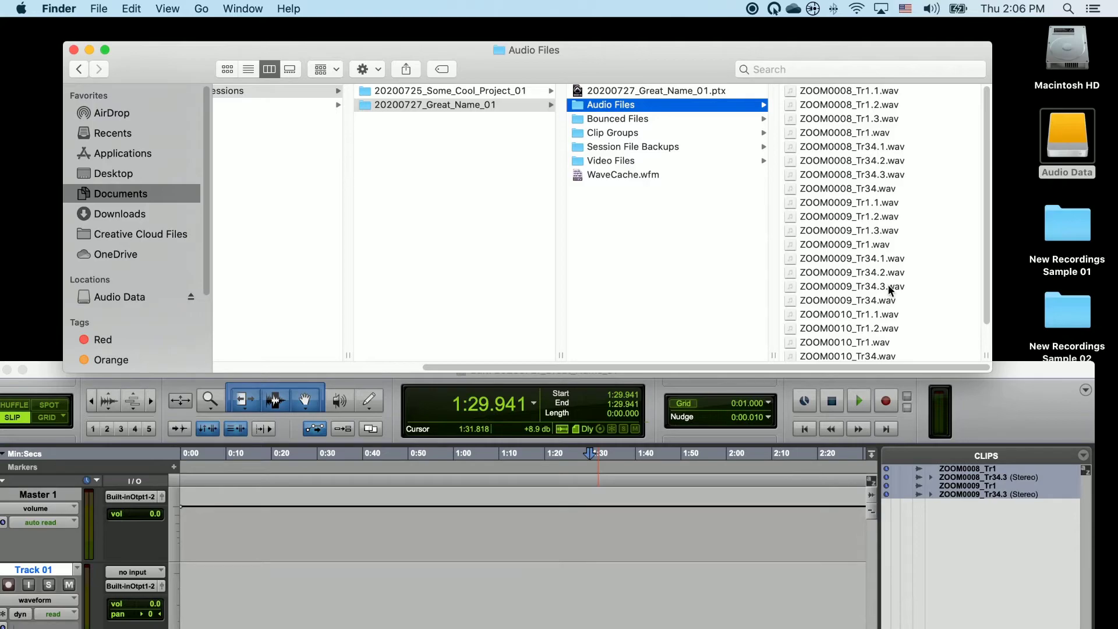
left_click(1027, 378)
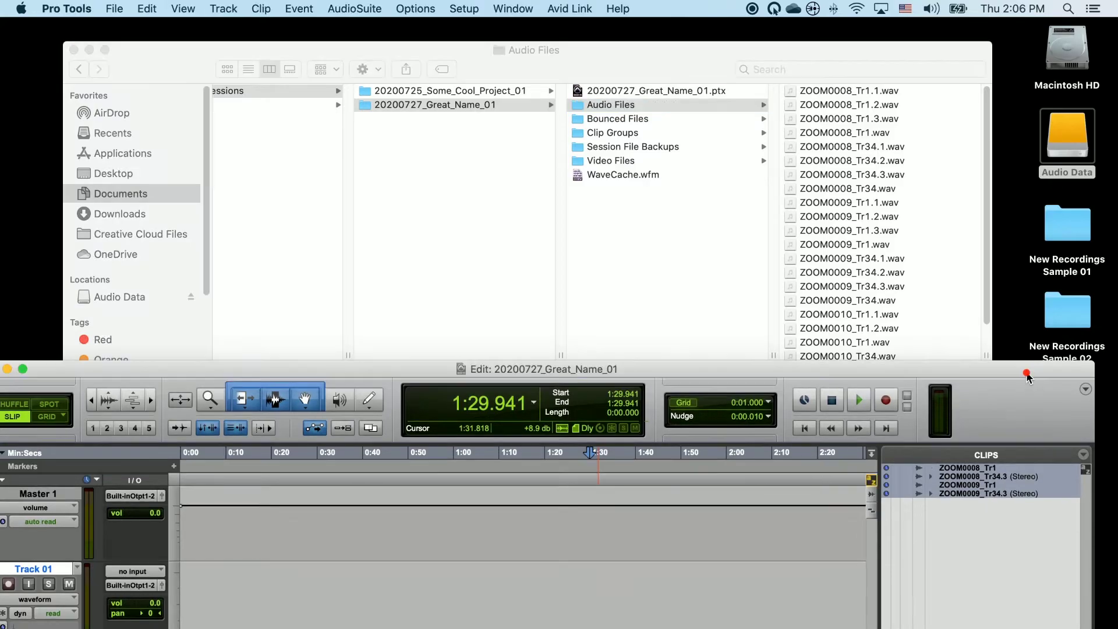
Maximize the Edit window and check the Processing preferences for automatic copying on import
double_click(889, 371)
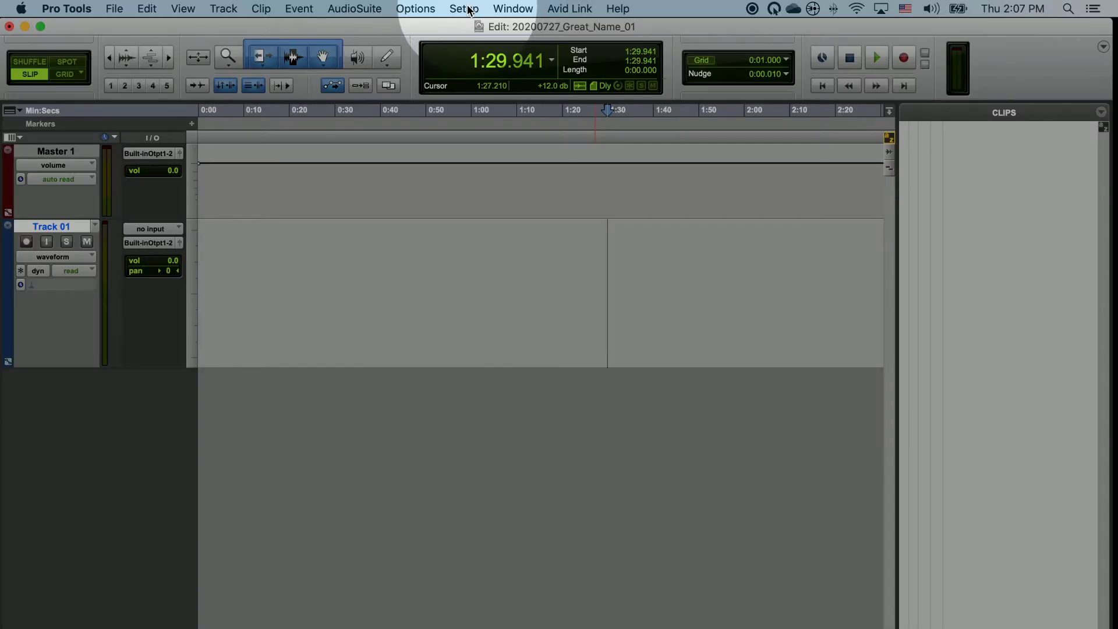
left_click(463, 8)
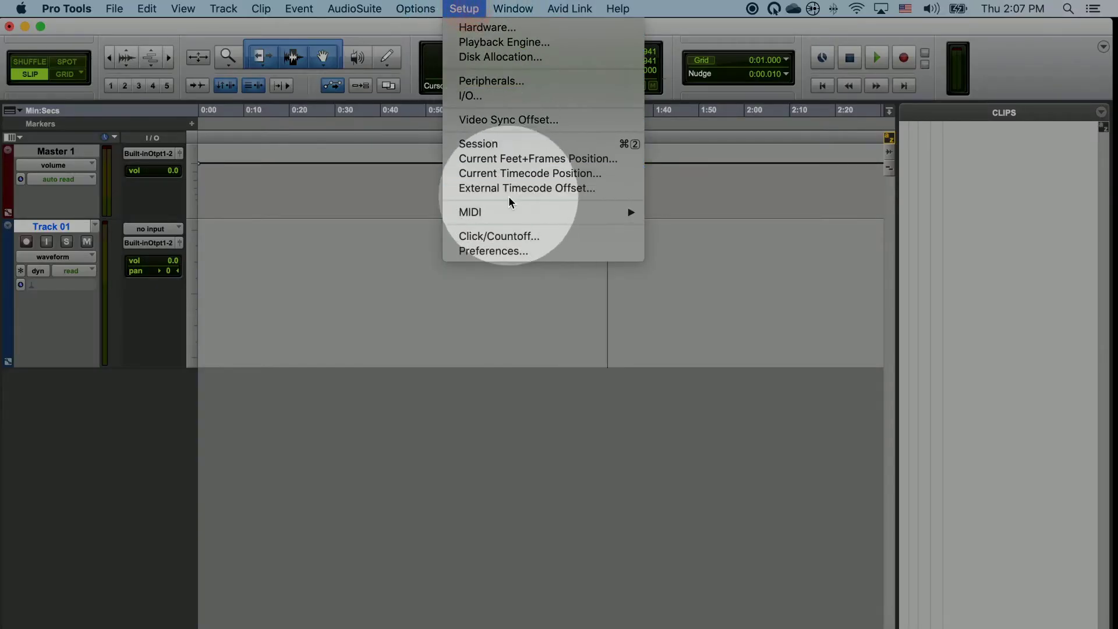
left_click(512, 251)
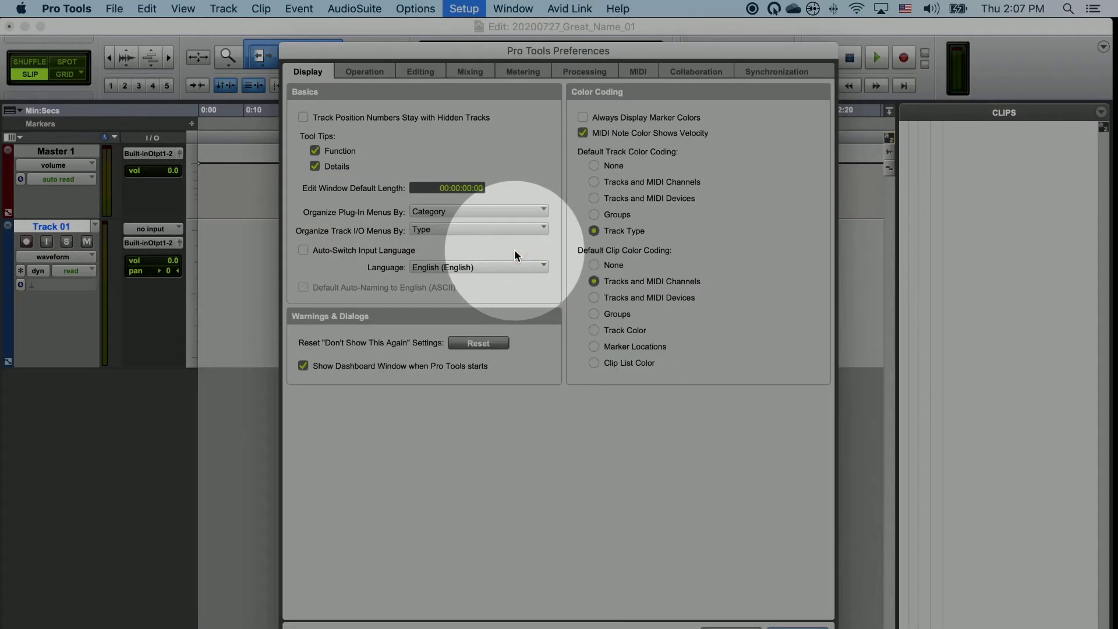
left_click(584, 74)
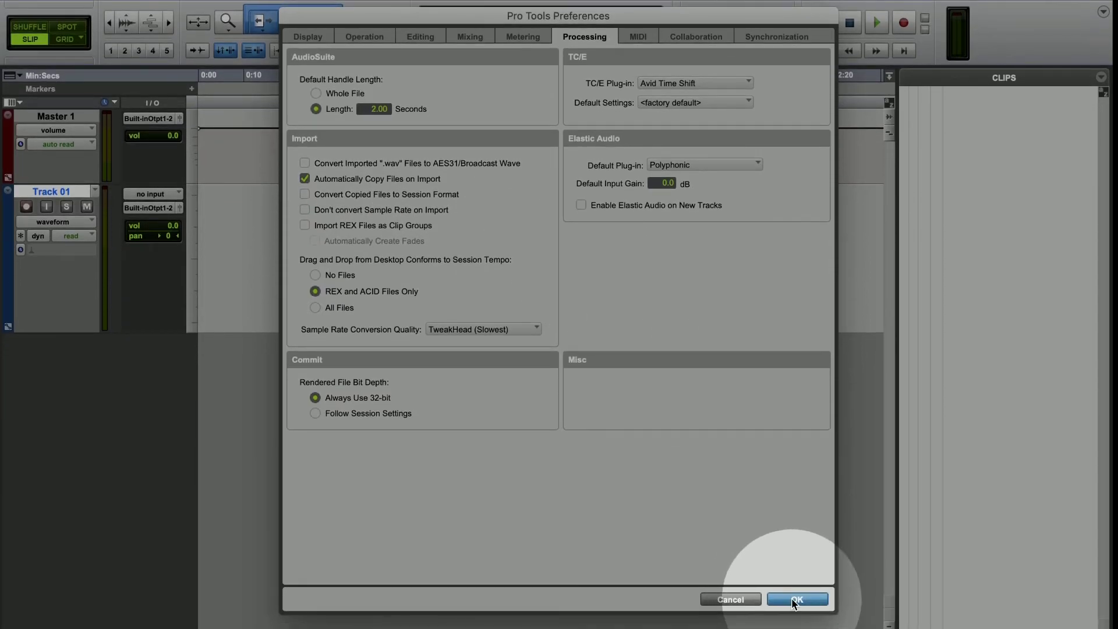
Drag four Smith WAVs from New Recordings Sample 02 into the Pro Tools Clips list
left_click(796, 599)
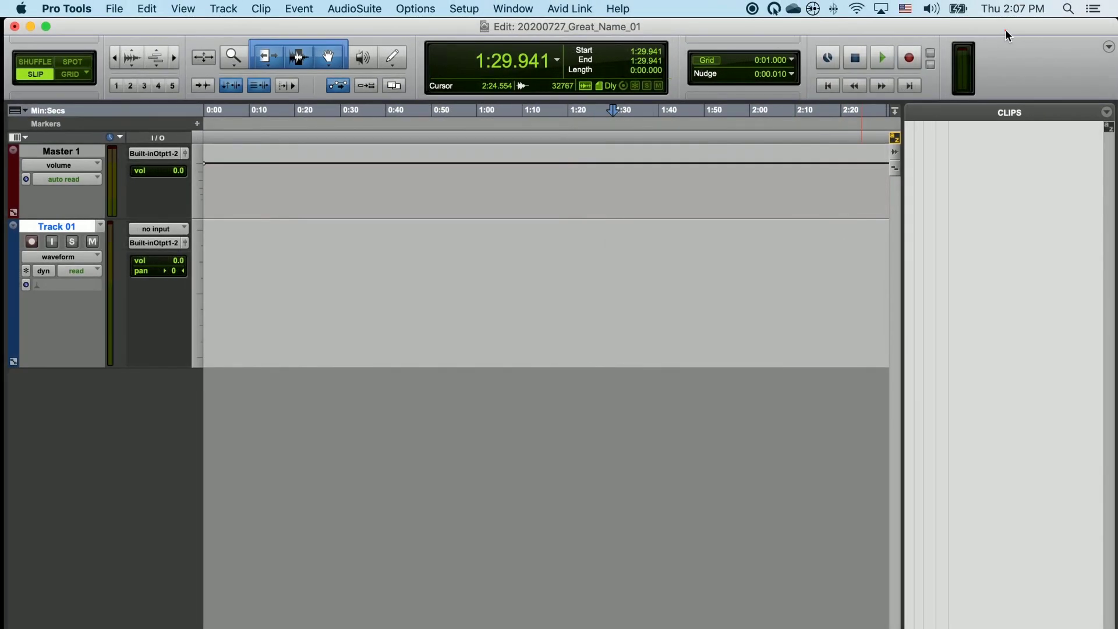
left_click_drag(1005, 29, 838, 29)
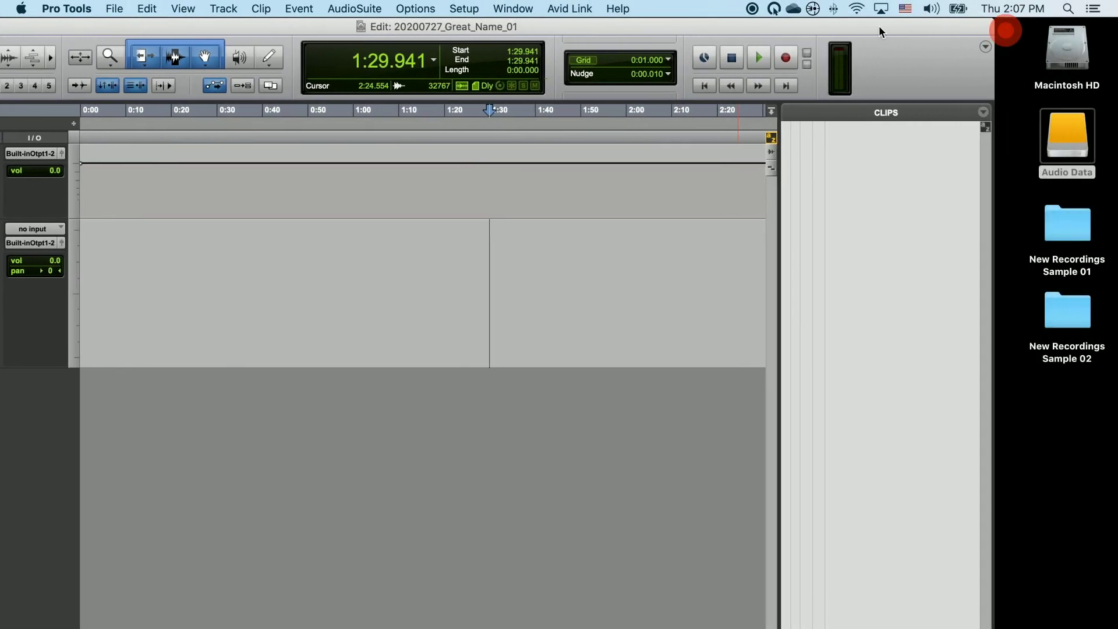
double_click(1067, 310)
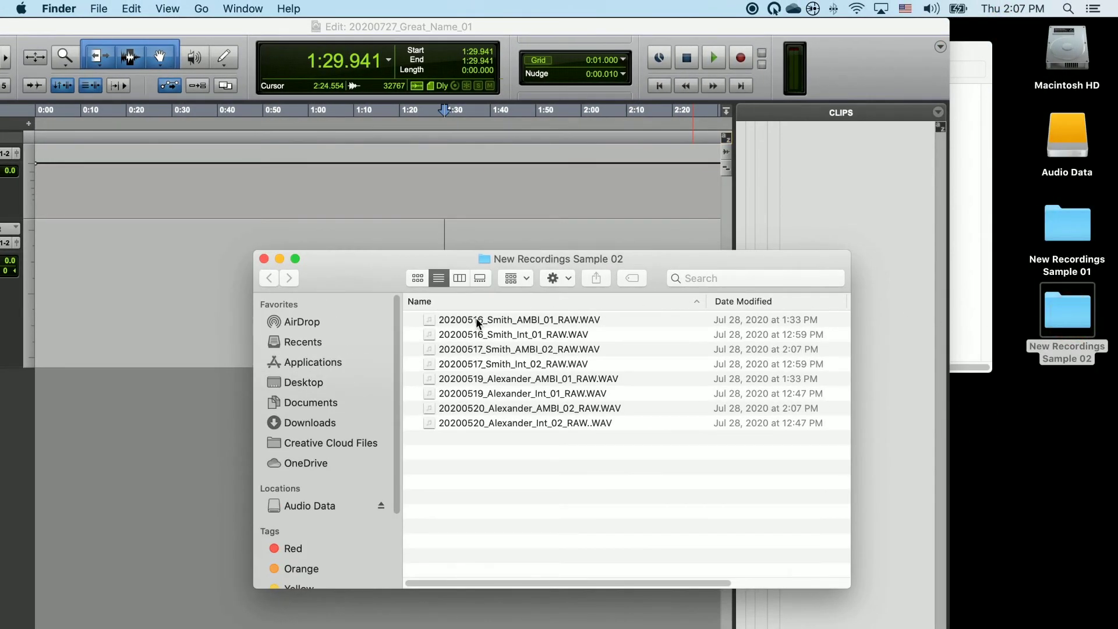
left_click(477, 321)
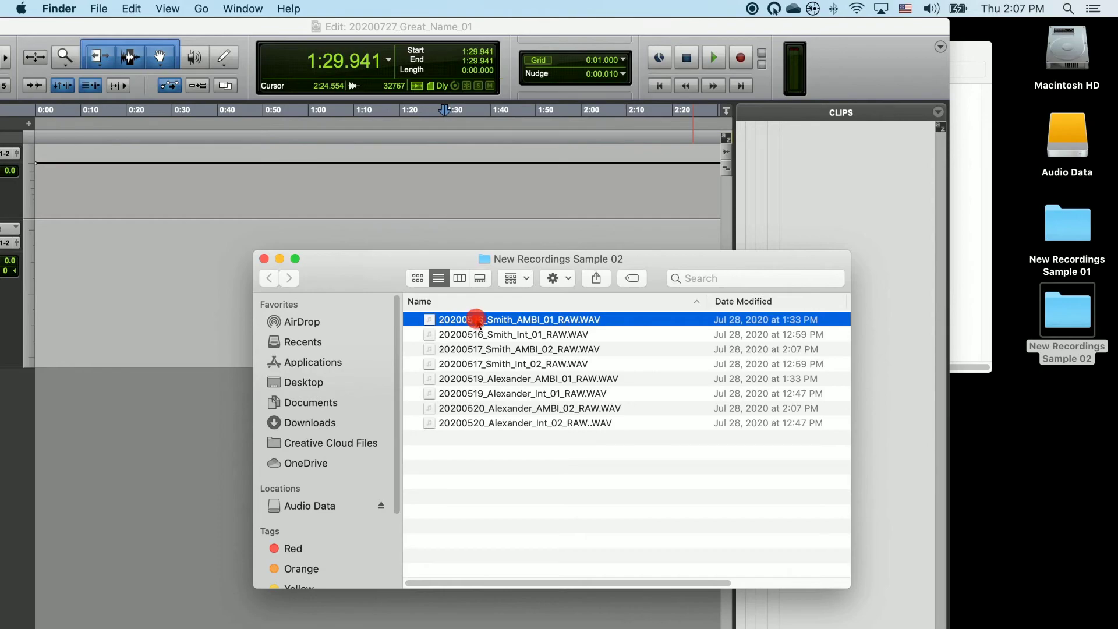
left_click(469, 363, "shift")
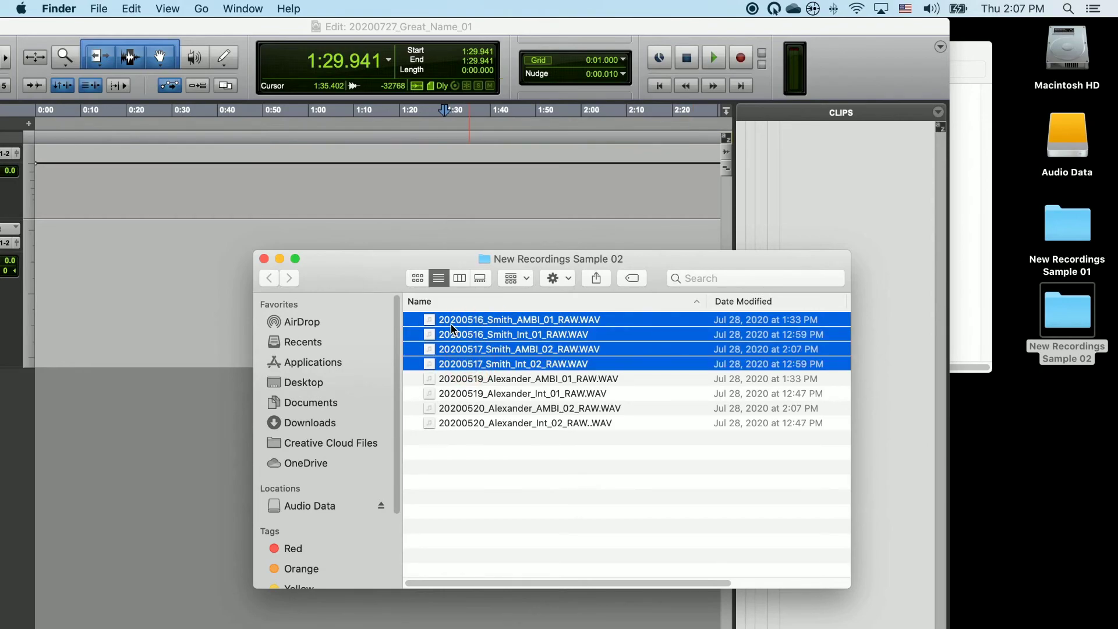
left_click_drag(445, 320, 839, 183)
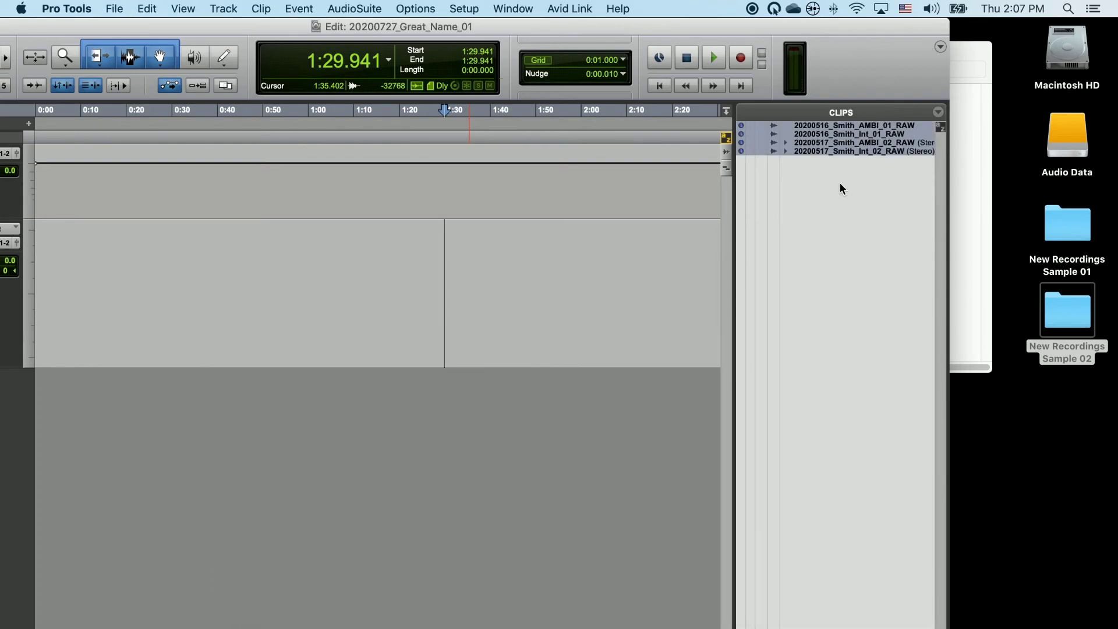
Bring the Finder Audio Files window forward to view the copied Smith WAVs
left_click(977, 54)
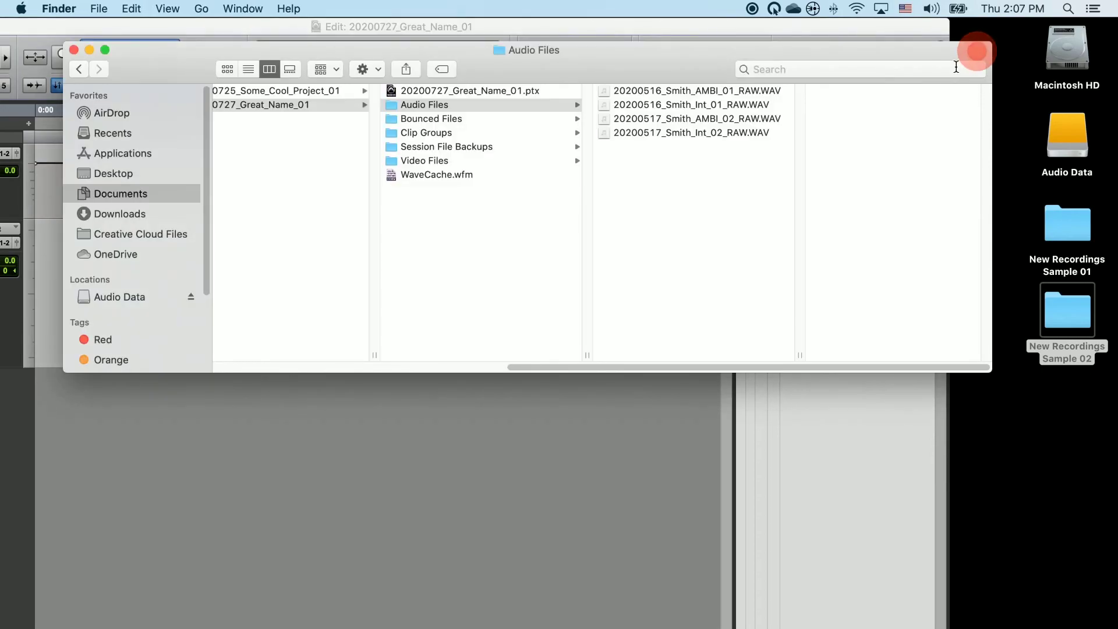